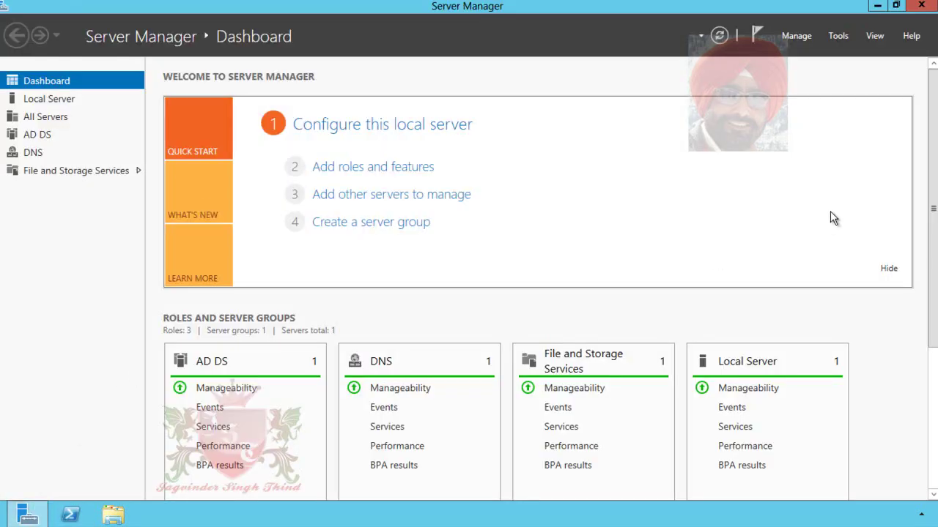
# Open the DNS management console by running dnsmgmt.msc
pyautogui.click(839, 41)
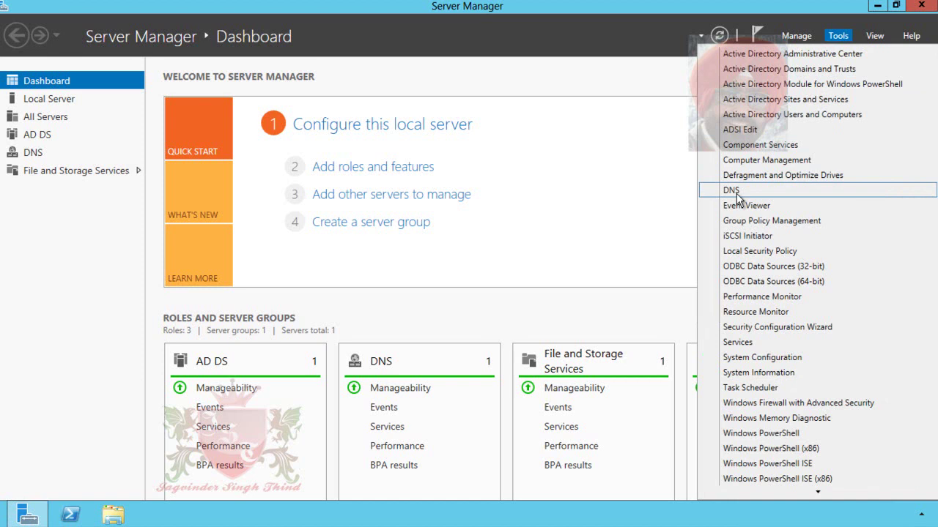
pyautogui.moveTo(1, 522)
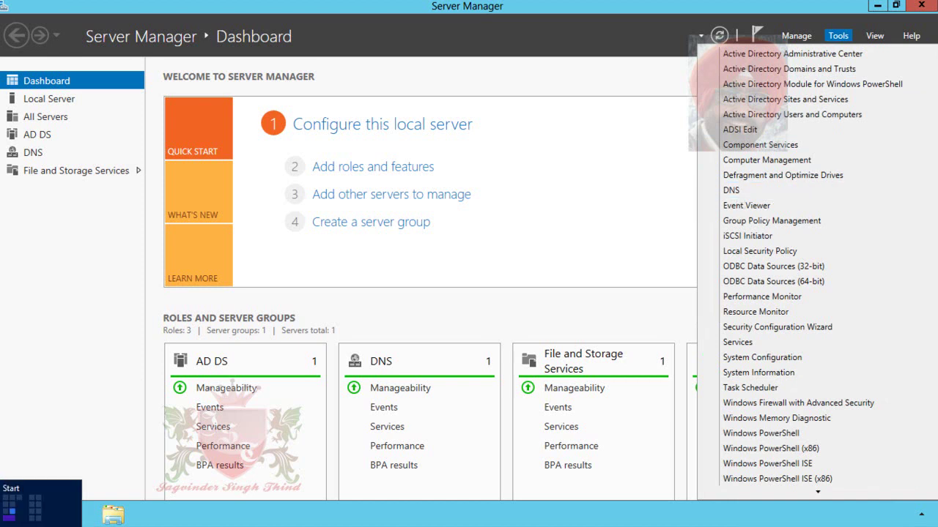
pyautogui.rightClick(3, 522)
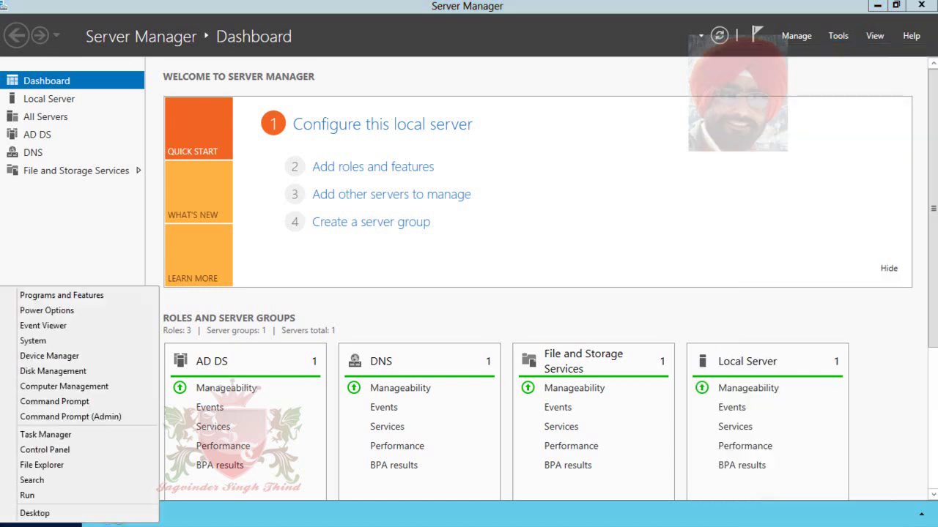
pyautogui.click(36, 499)
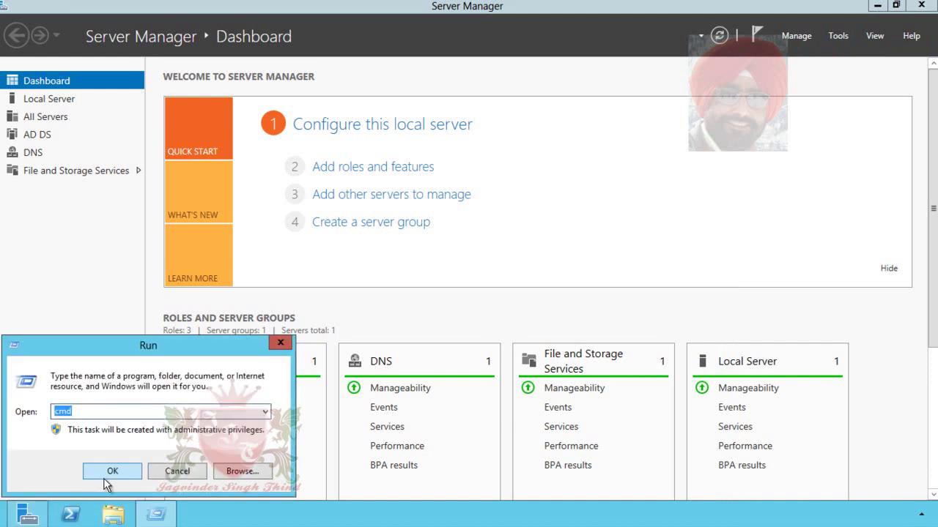
pyautogui.write('dnsmgmt')
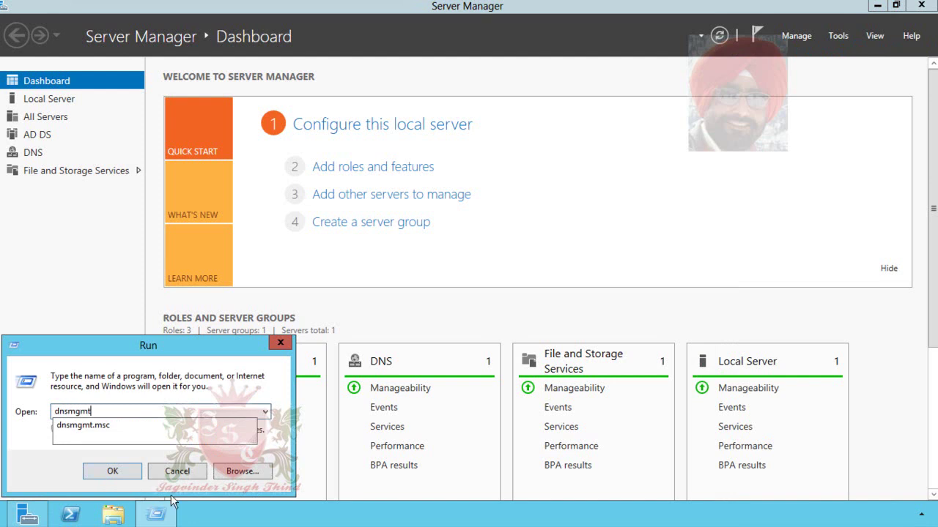
pyautogui.press('Down')
pyautogui.press('Return')
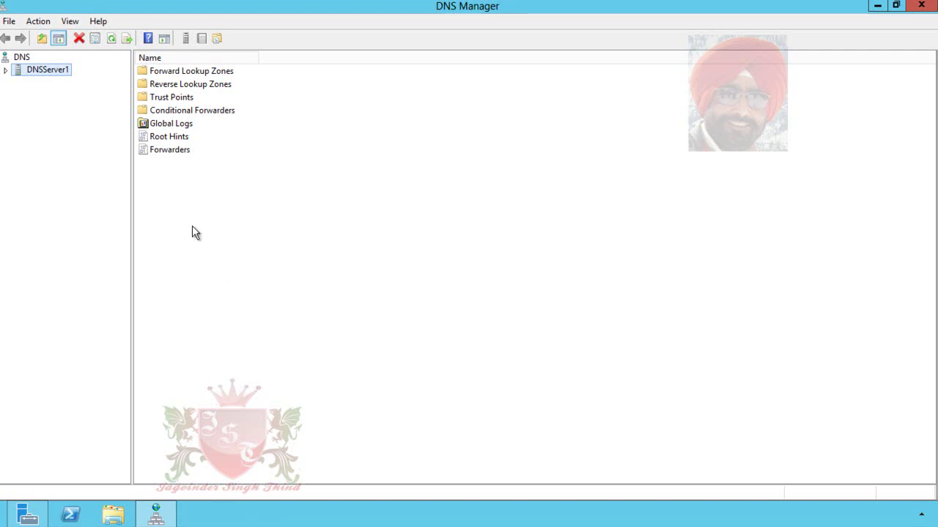
# Open the test.com zone in the forward lookup zones of DNSServer1
pyautogui.click(7, 70)
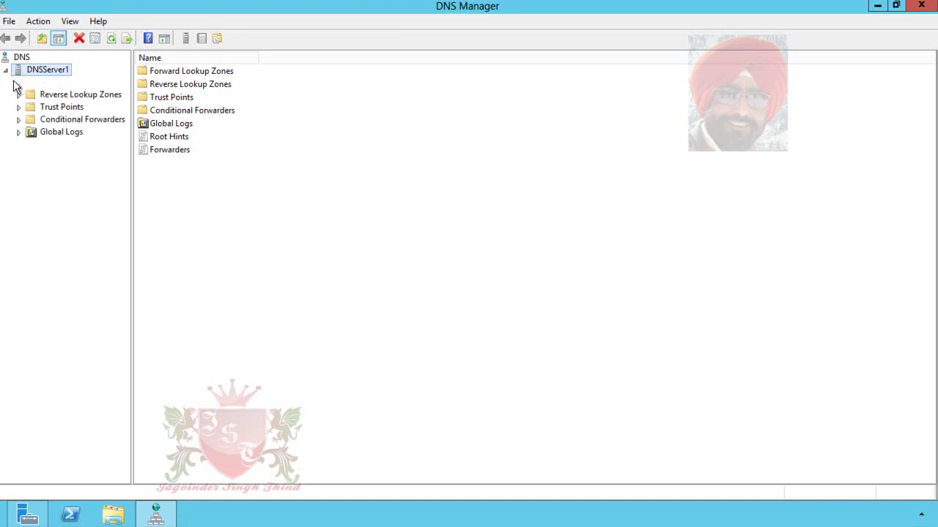
pyautogui.click(91, 83)
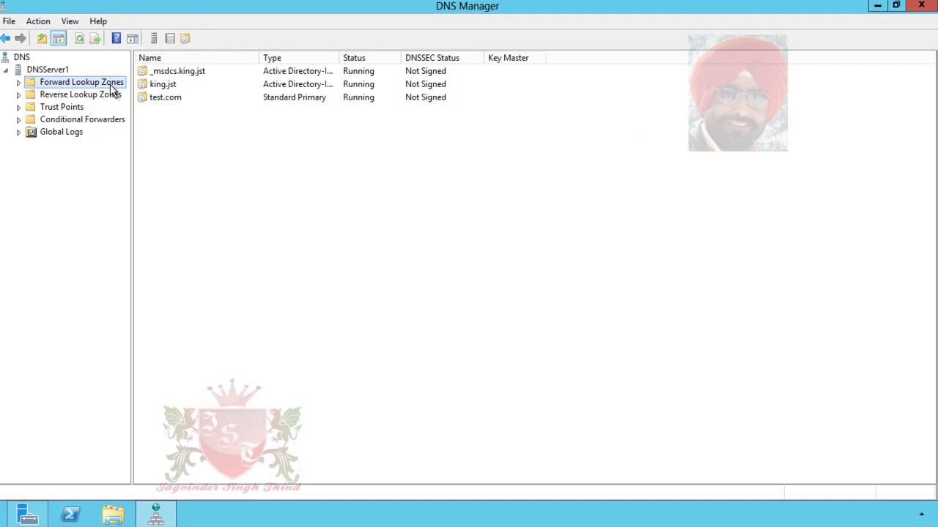
pyautogui.doubleClick(177, 99)
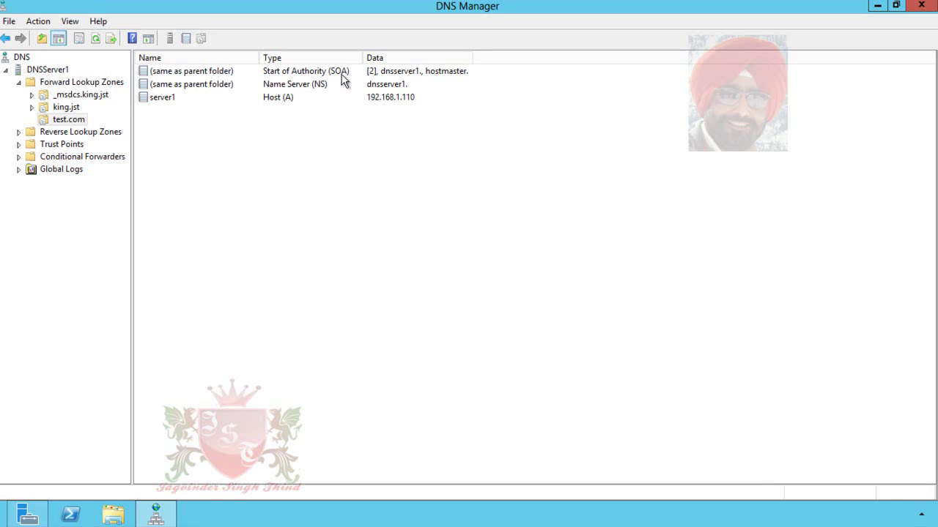
# Open the properties of test.com's Start of Authority record and increment its serial number to 3
pyautogui.rightClick(194, 73)
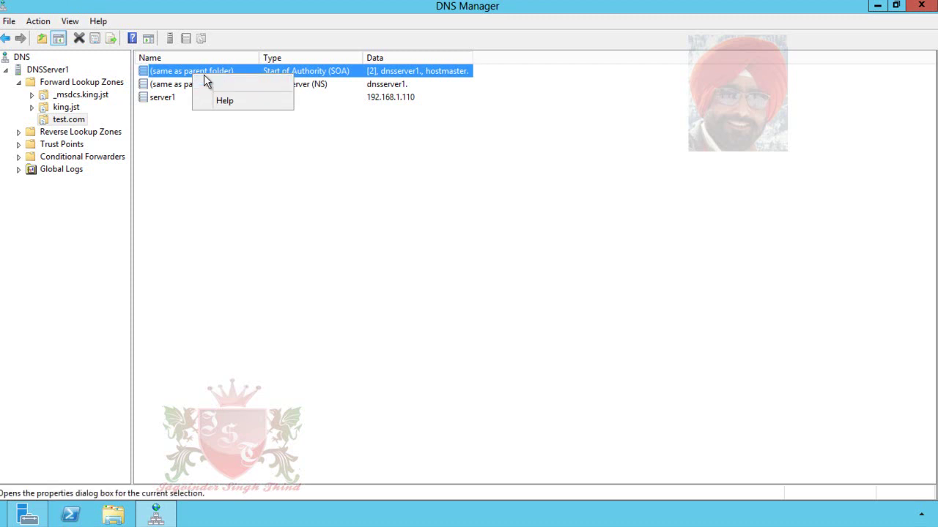
pyautogui.click(220, 83)
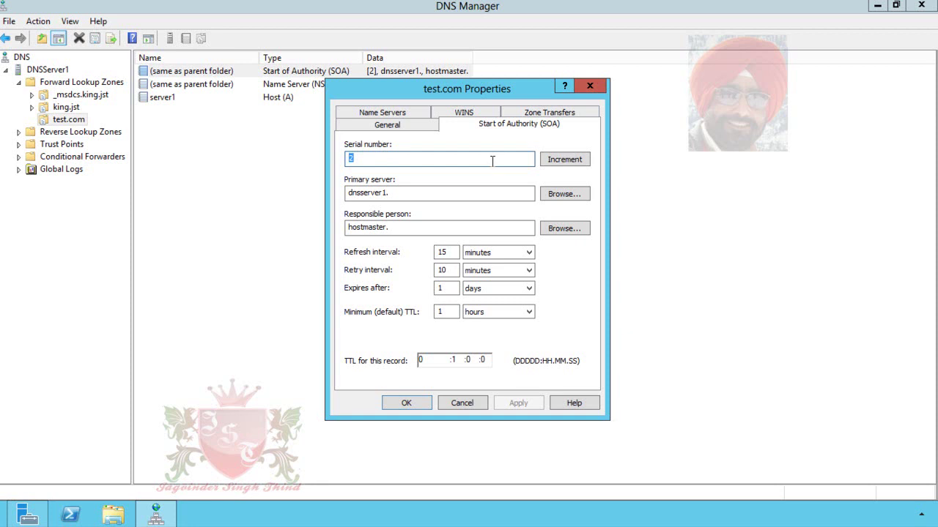
pyautogui.click(571, 162)
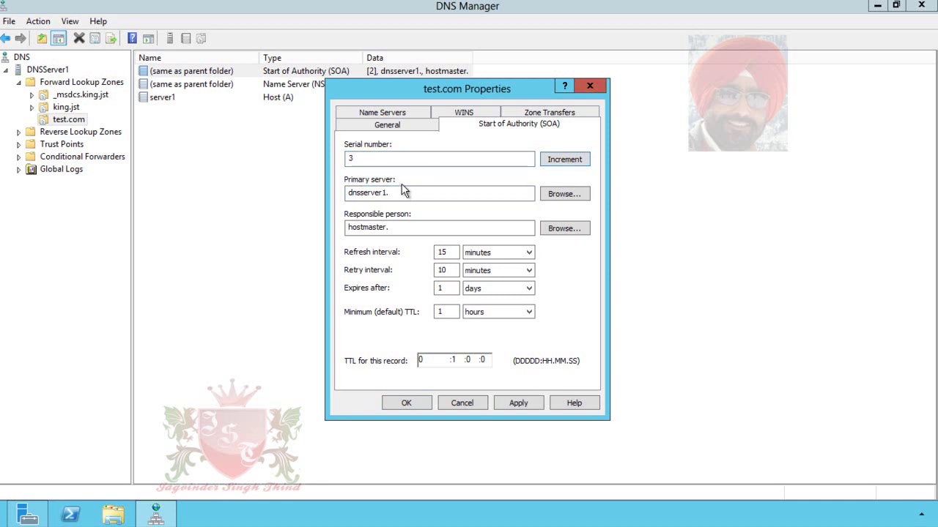
# Examine the SOA record's primary server entry and browse the available host records without choosing one
pyautogui.moveTo(399, 194); pyautogui.dragTo(336, 198)
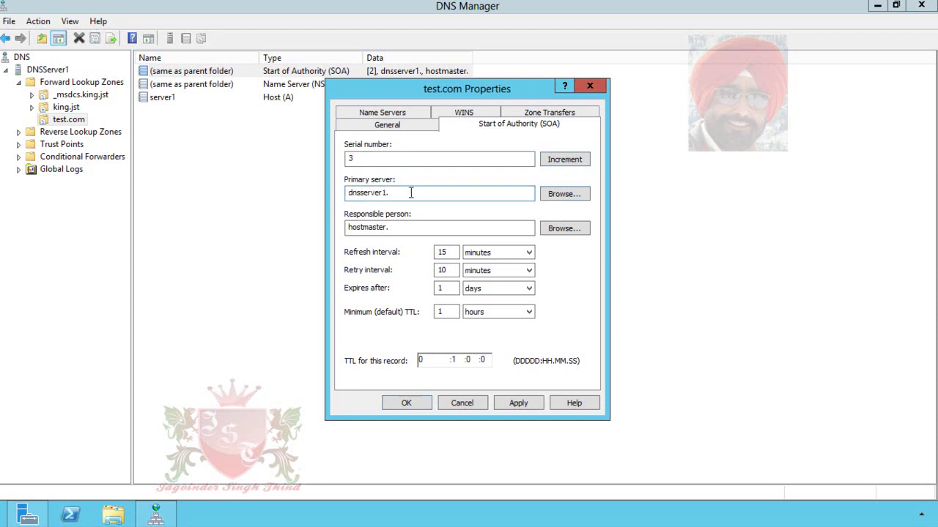
pyautogui.moveTo(411, 192); pyautogui.dragTo(339, 192)
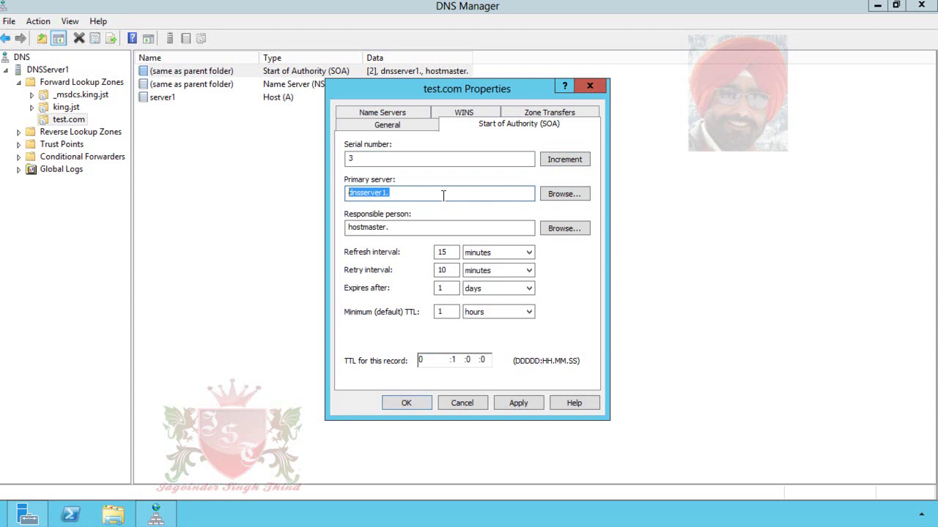
pyautogui.click(561, 203)
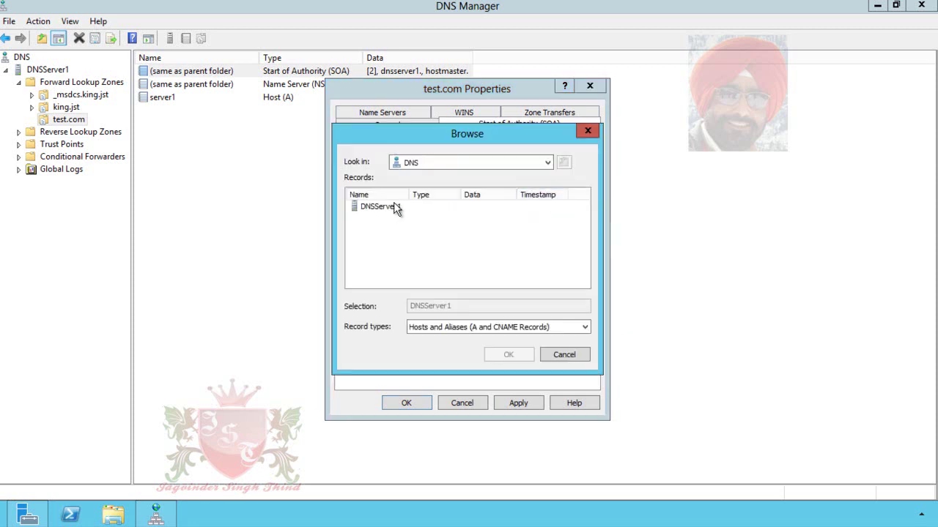
pyautogui.click(556, 355)
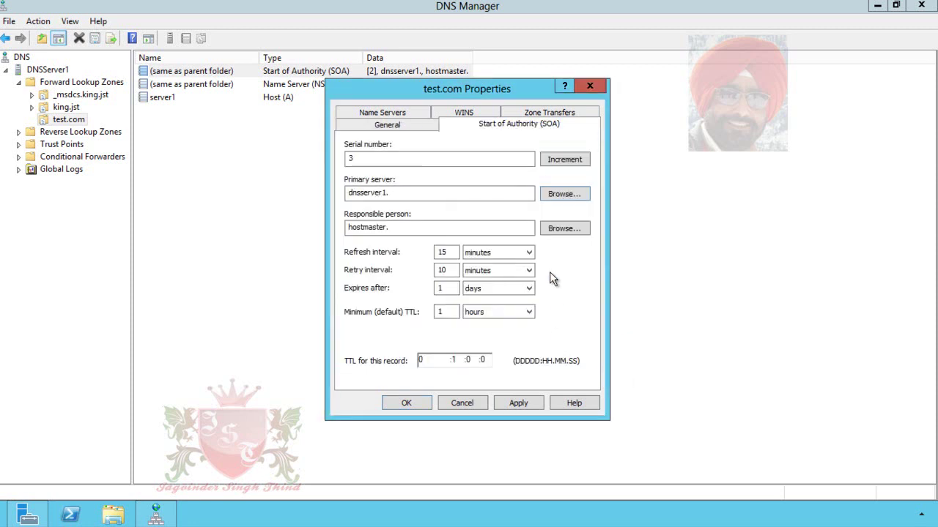
pyautogui.click(429, 193)
pyautogui.moveTo(429, 193); pyautogui.dragTo(338, 194)
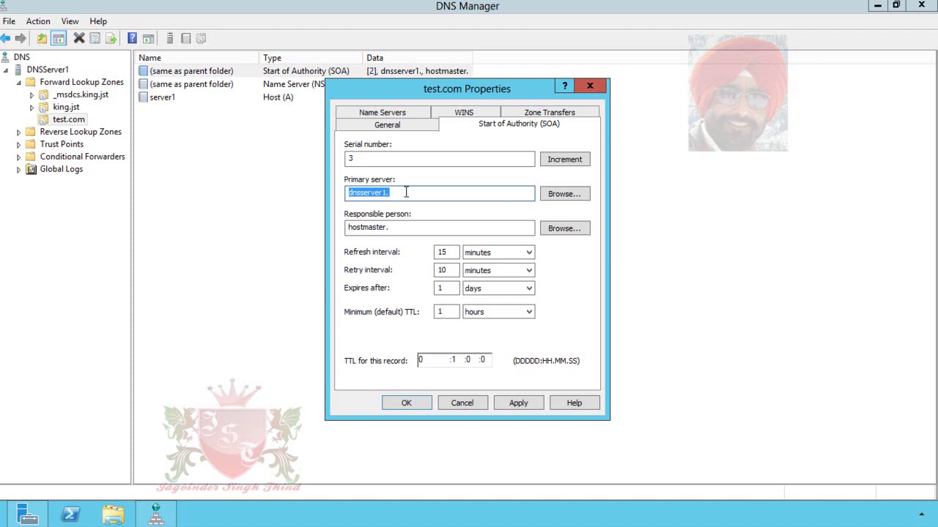
pyautogui.moveTo(405, 193); pyautogui.dragTo(339, 193)
# Examine the SOA record's responsible person entry and browse for RP records without choosing one
pyautogui.click(410, 226)
pyautogui.moveTo(410, 226); pyautogui.dragTo(319, 227)
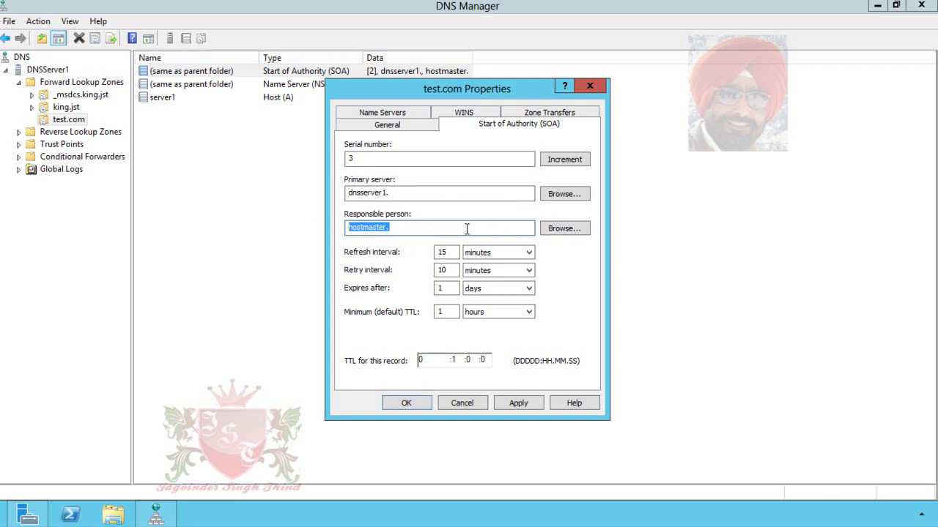
pyautogui.click(421, 228)
pyautogui.click(564, 228)
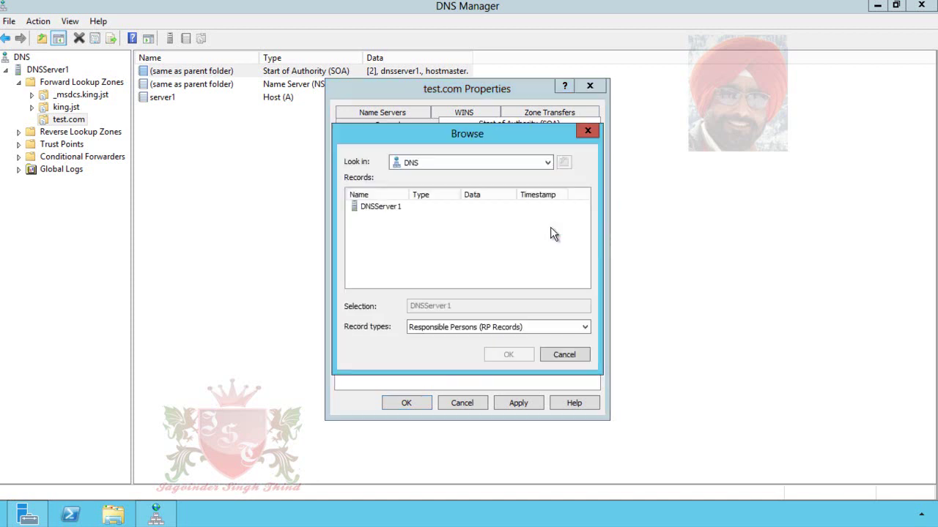
pyautogui.doubleClick(382, 208)
pyautogui.click(565, 356)
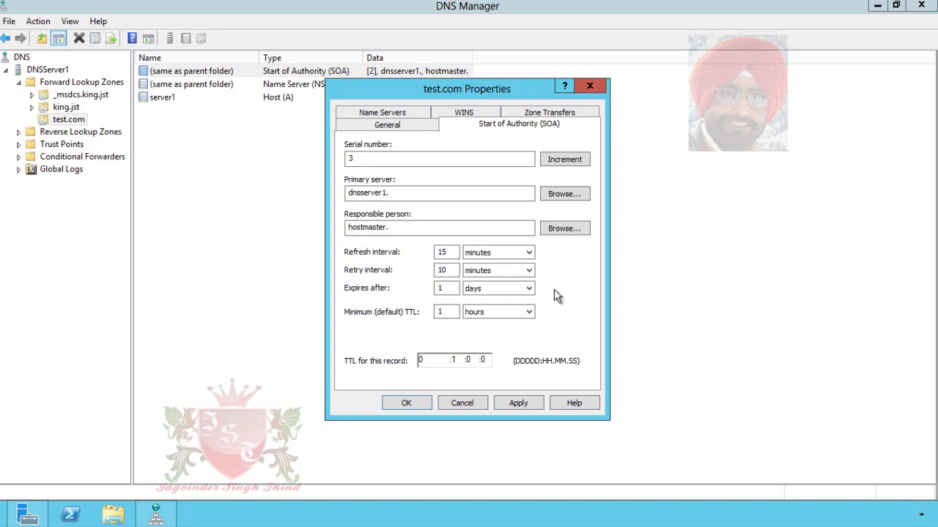
# Review the SOA record's expiry interval, minimum default TTL with its unit, and the TTL for this record
pyautogui.click(448, 288)
pyautogui.click(452, 312)
pyautogui.click(513, 312)
pyautogui.click(510, 312)
pyautogui.click(452, 360)
pyautogui.click(457, 360)
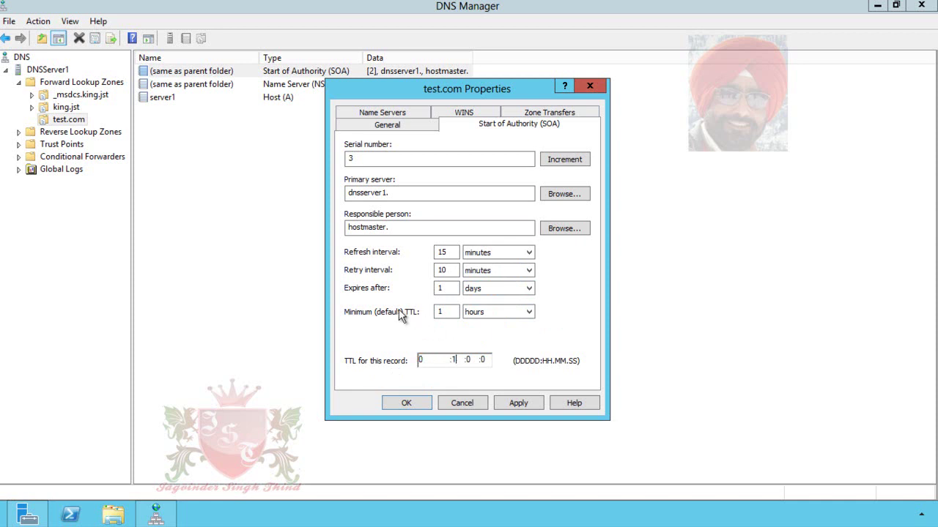